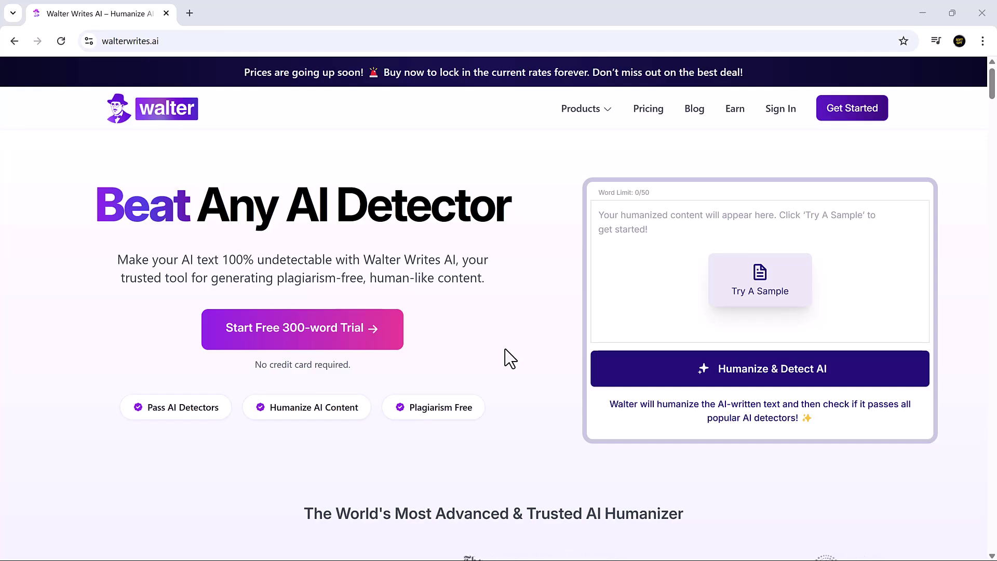
pyautogui.scroll(-2, 509, 358)
pyautogui.scroll(-2, 510, 358)
pyautogui.scroll(-1, 510, 358)
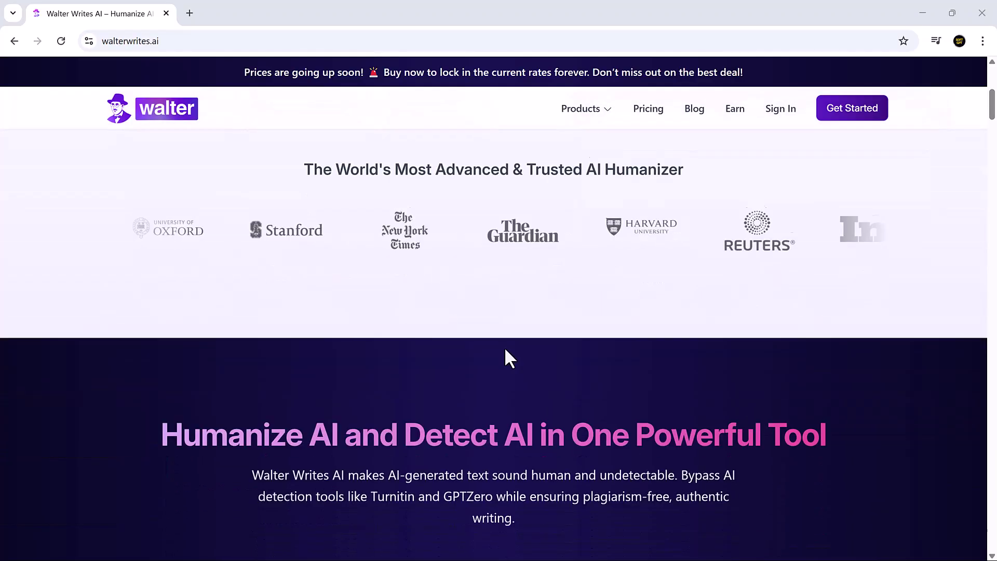
pyautogui.scroll(-1, 510, 359)
pyautogui.scroll(-2, 511, 358)
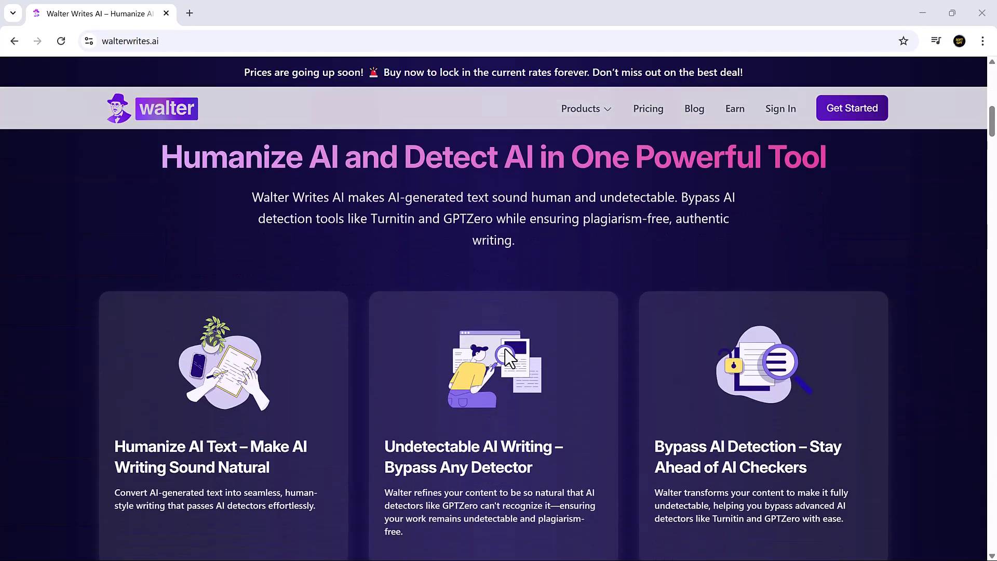
pyautogui.scroll(-2, 504, 356)
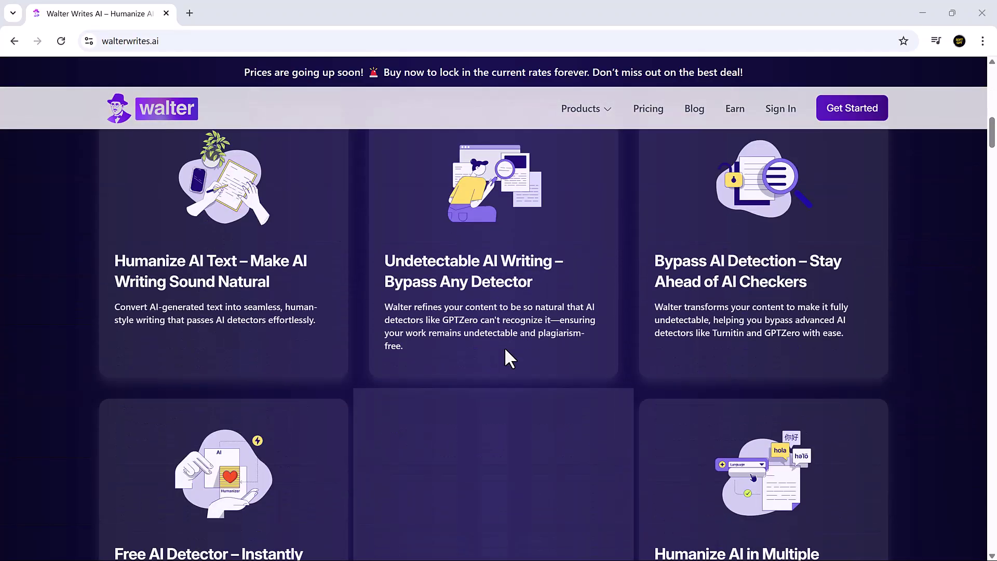
pyautogui.scroll(-2, 505, 356)
pyautogui.scroll(-1, 505, 355)
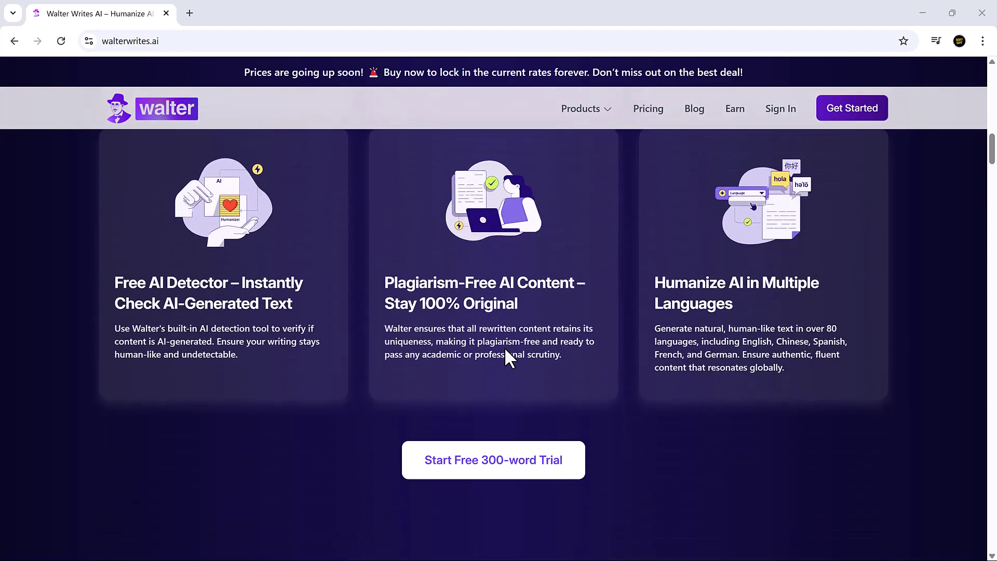
pyautogui.scroll(-2, 503, 346)
pyautogui.scroll(-2, 504, 347)
pyautogui.scroll(-1, 504, 346)
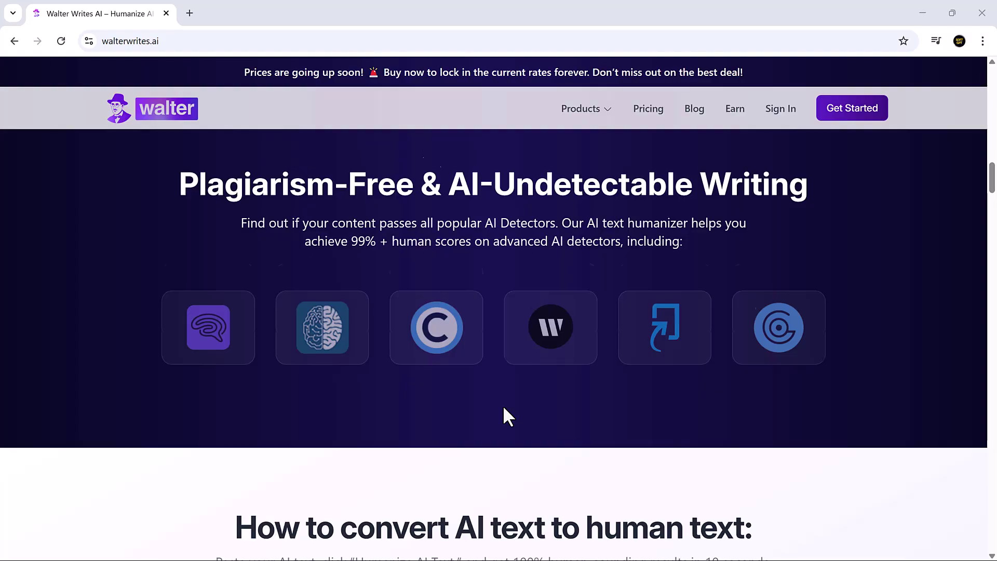
pyautogui.scroll(-2, 504, 407)
pyautogui.scroll(-2, 504, 407)
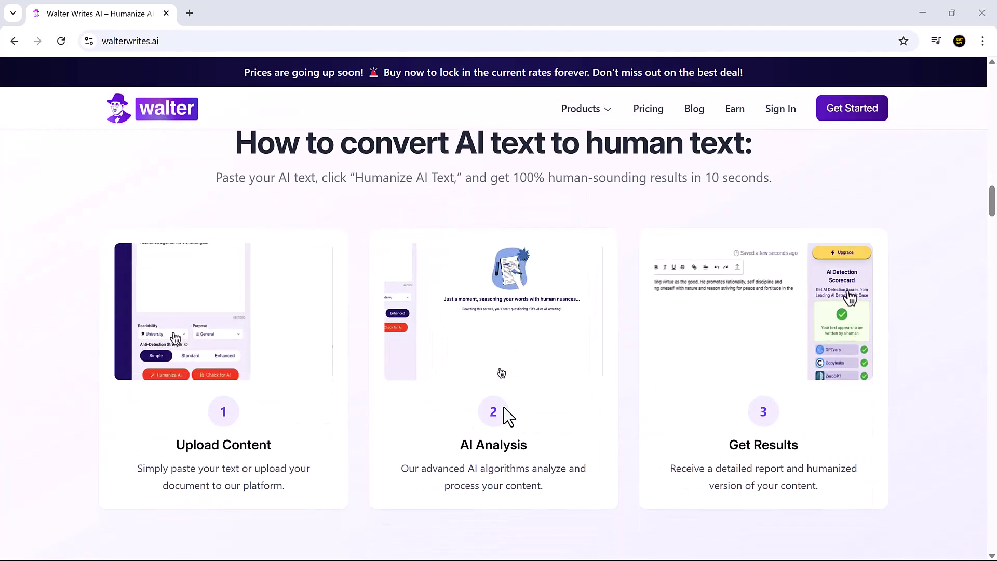
pyautogui.scroll(-1, 504, 406)
pyautogui.scroll(-2, 505, 405)
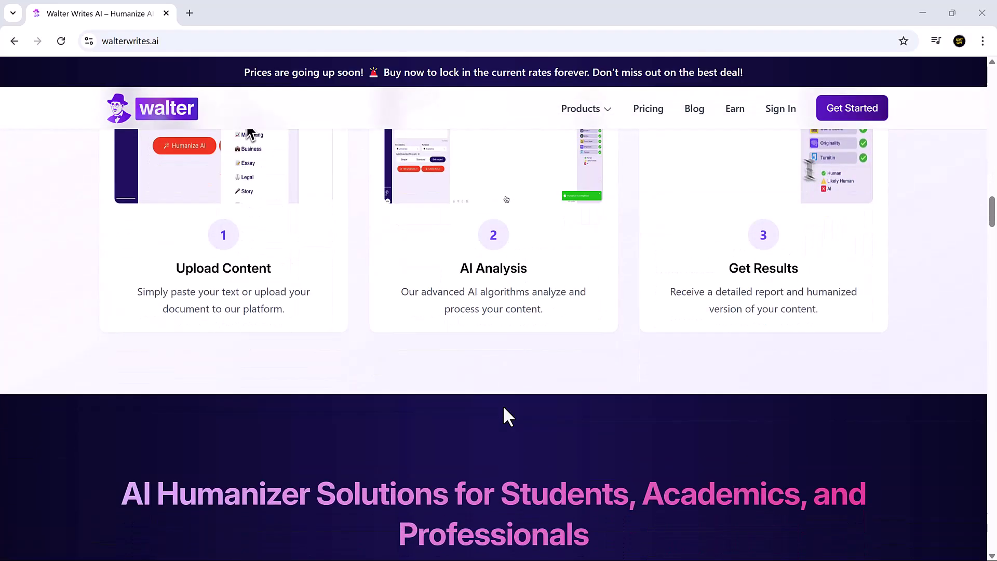
pyautogui.scroll(-2, 504, 406)
pyautogui.scroll(-1, 504, 406)
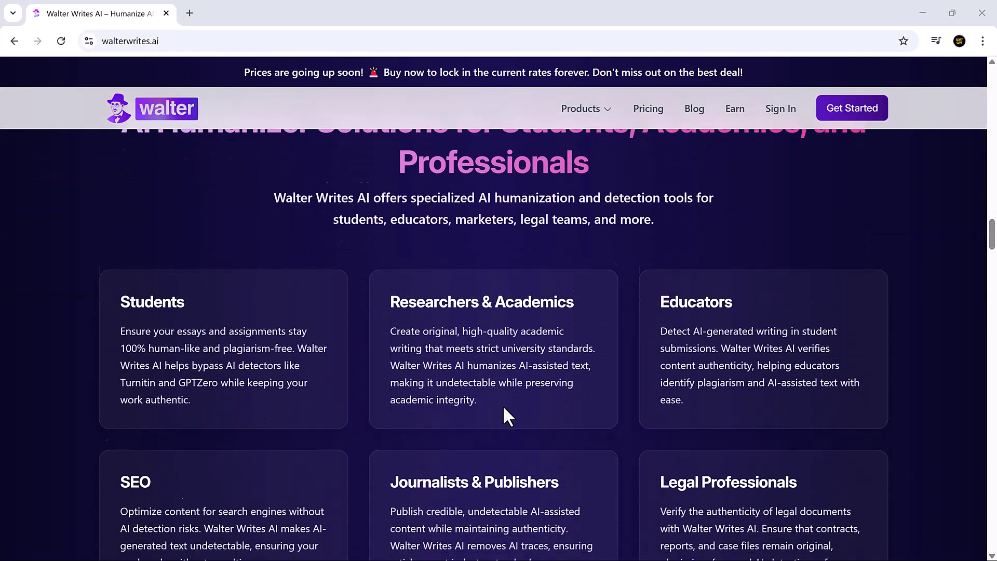
pyautogui.scroll(-2, 505, 406)
pyautogui.scroll(-2, 504, 405)
pyautogui.scroll(-2, 502, 406)
pyautogui.scroll(-1, 503, 417)
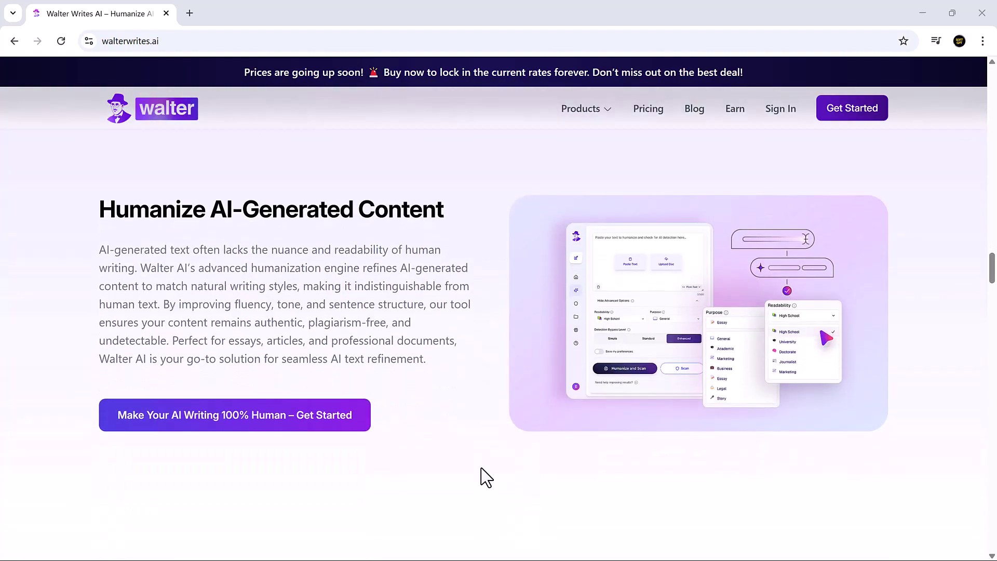
pyautogui.scroll(-1, 454, 470)
pyautogui.scroll(-4, 454, 471)
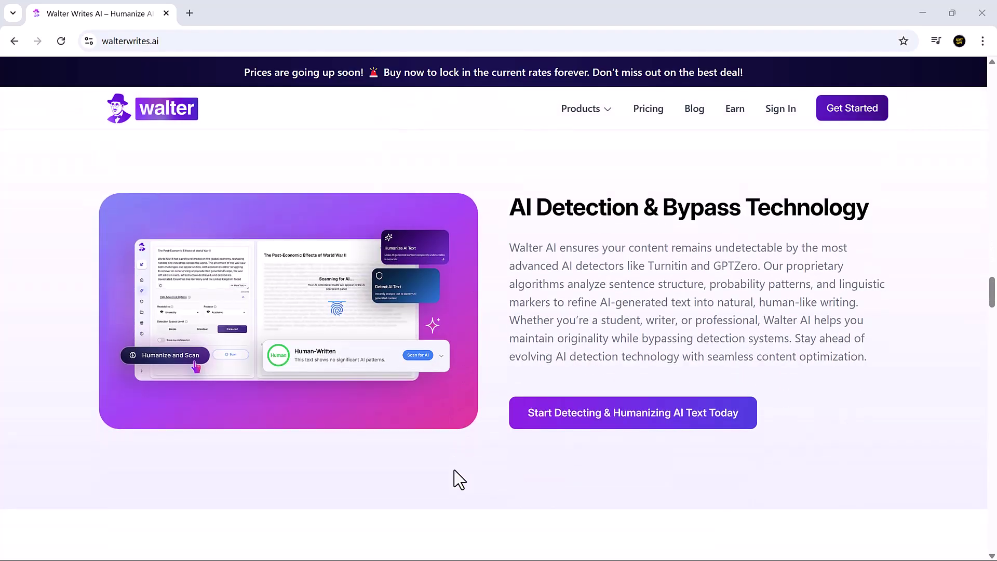
pyautogui.scroll(-3, 477, 486)
pyautogui.scroll(-2, 476, 486)
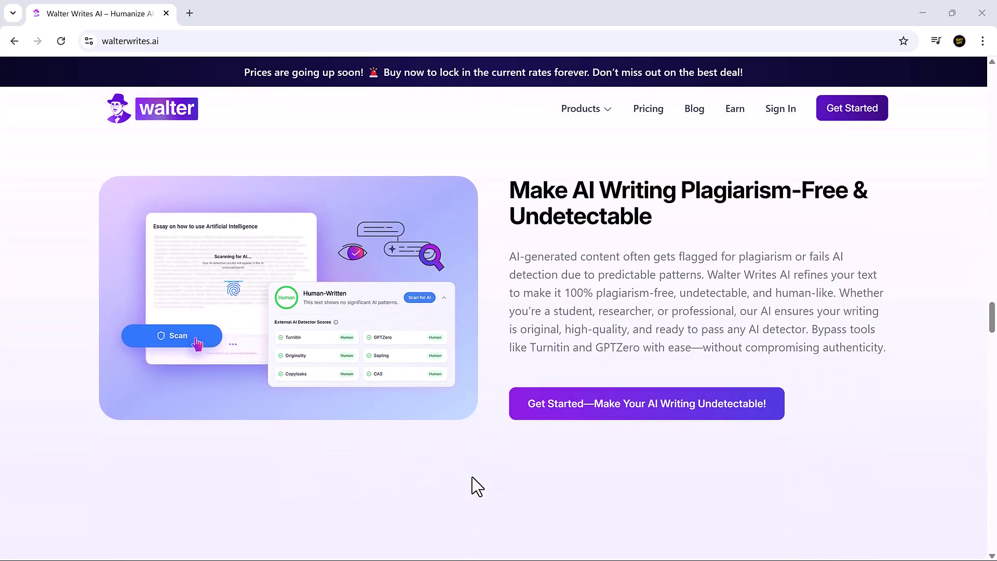
pyautogui.scroll(-3, 472, 477)
pyautogui.scroll(-3, 472, 476)
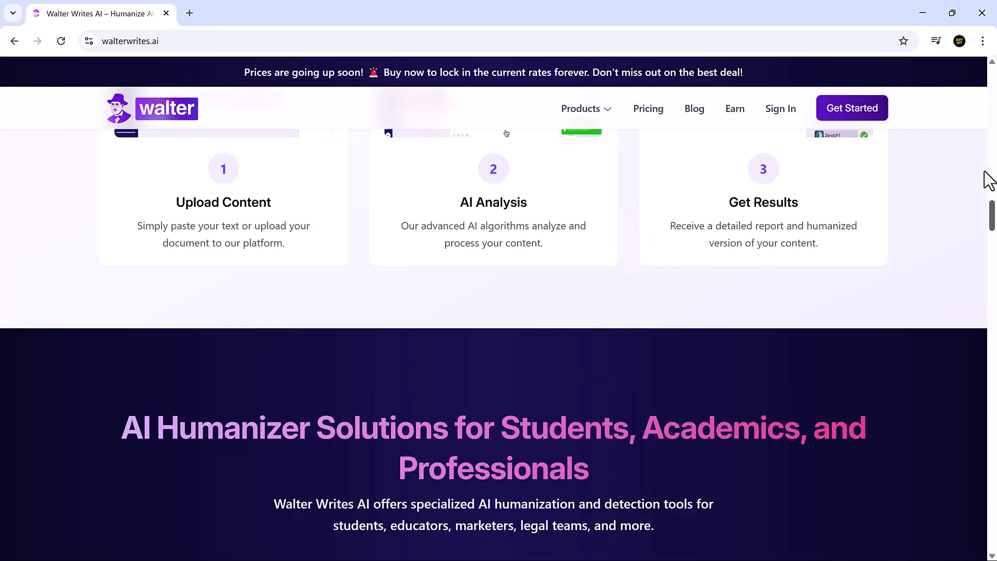
pyautogui.moveTo(993, 358); pyautogui.dragTo(993, 70)
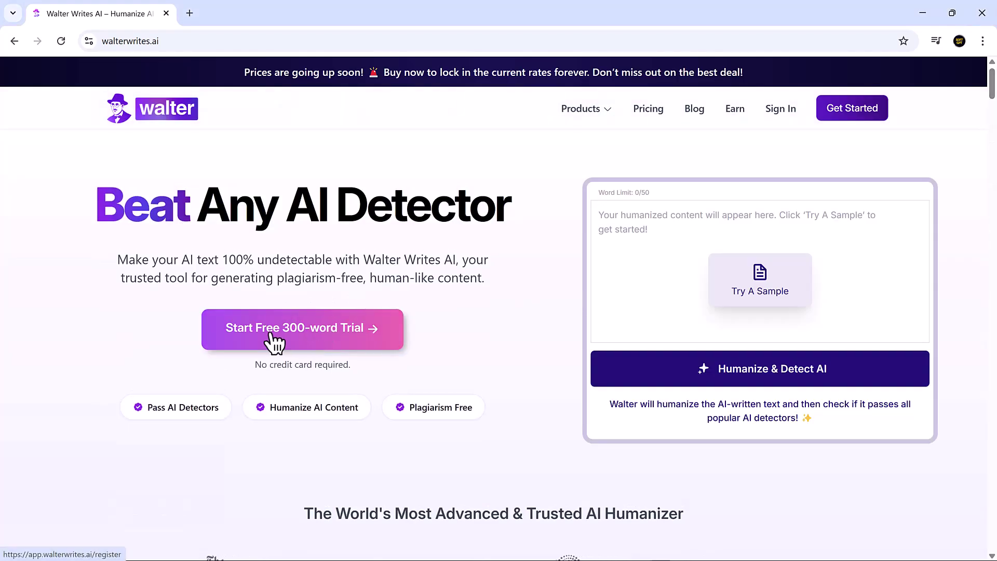
# Step: Start the free 300-word trial to reach the Walter Writes AI dashboard
pyautogui.click(331, 334)
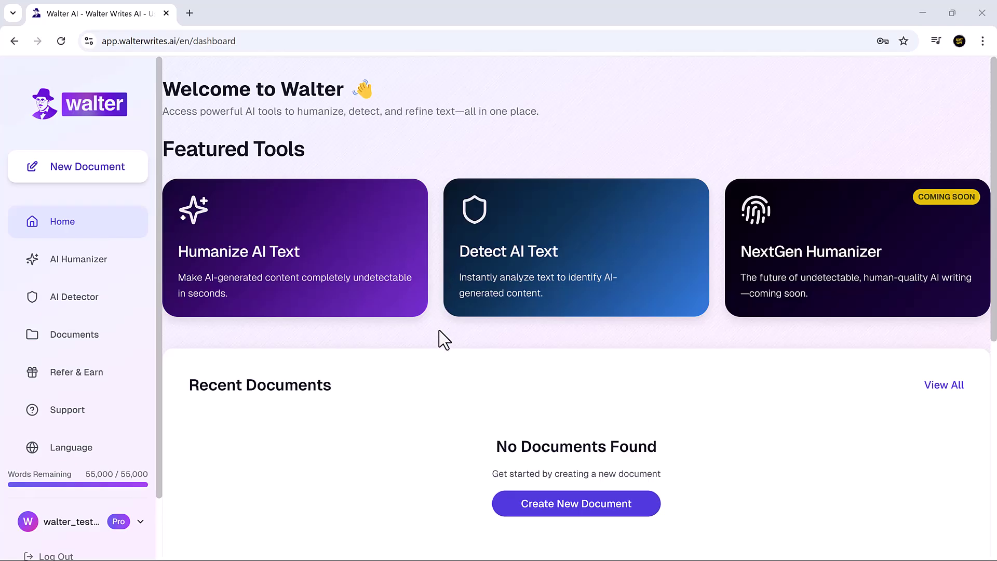
# Step: In a new ChatGPT tab, request 'write a 200 words paragraph on AI tools'
pyautogui.click(190, 13)
pyautogui.write('chatgpt.com')
pyautogui.press('Return')
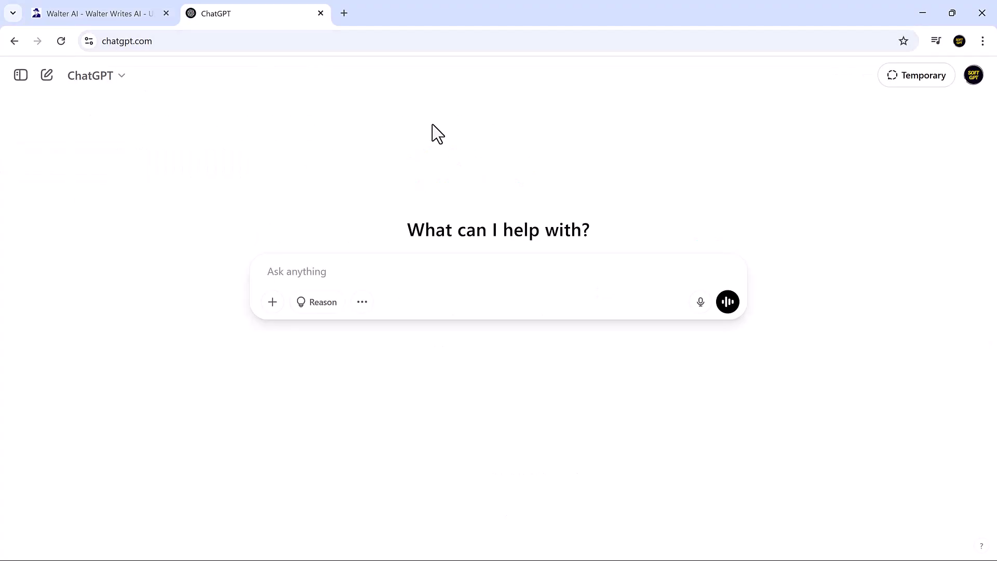
pyautogui.write('write')
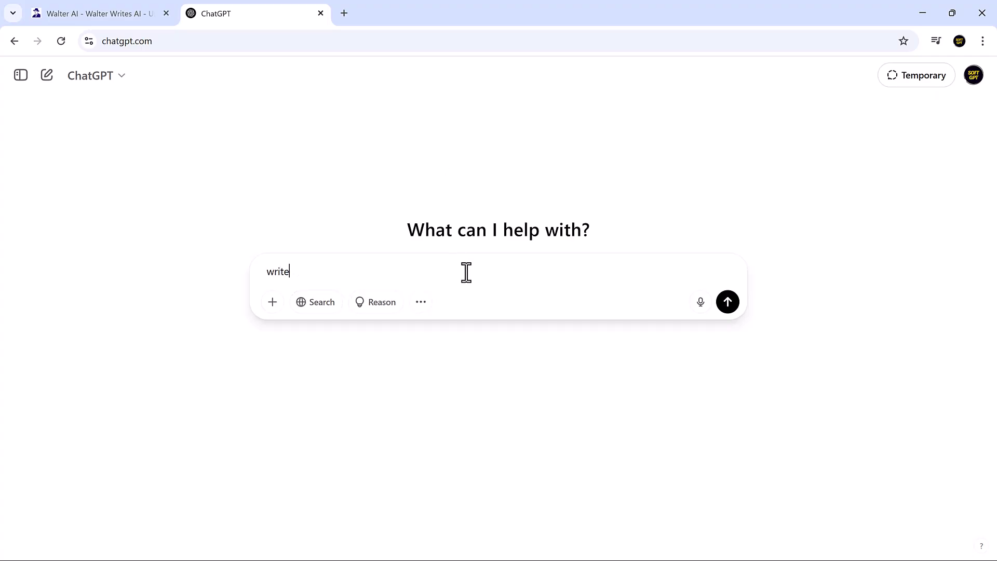
pyautogui.write(' a 200')
pyautogui.write(' words paragraph on AI tools')
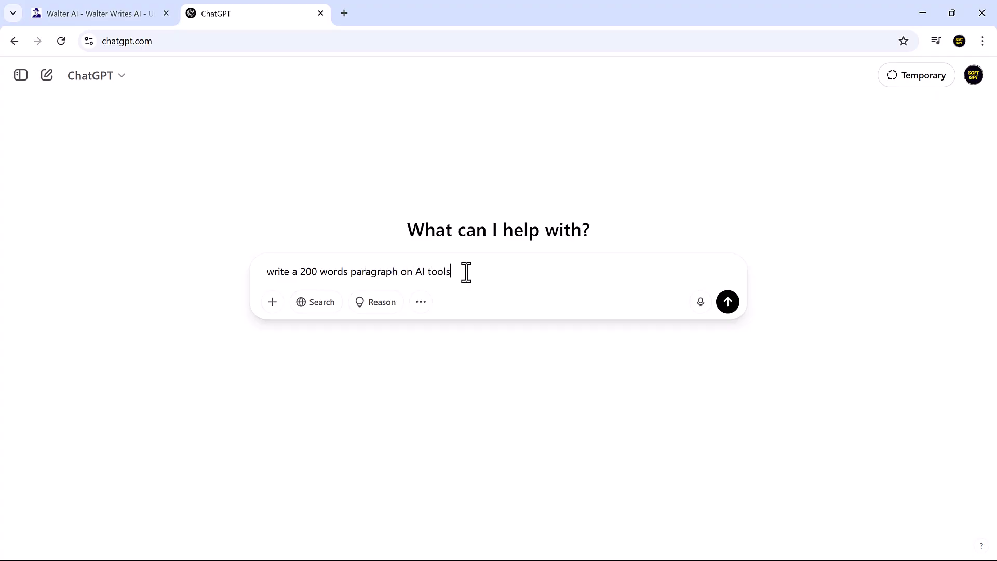
pyautogui.press('Return')
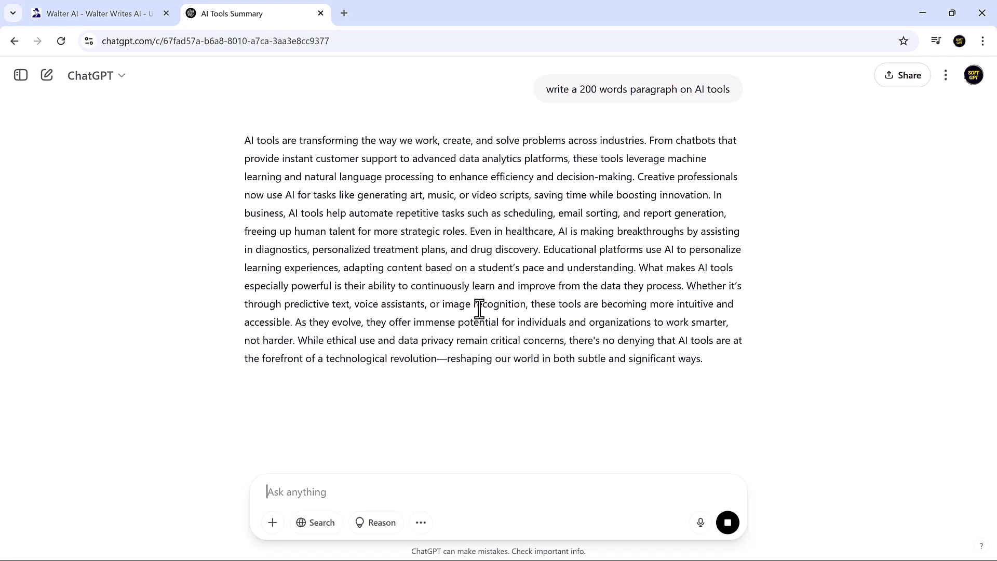
# Step: Copy ChatGPT's AI-tools paragraph and return to the Walter dashboard tab
pyautogui.moveTo(721, 376); pyautogui.dragTo(216, 135)
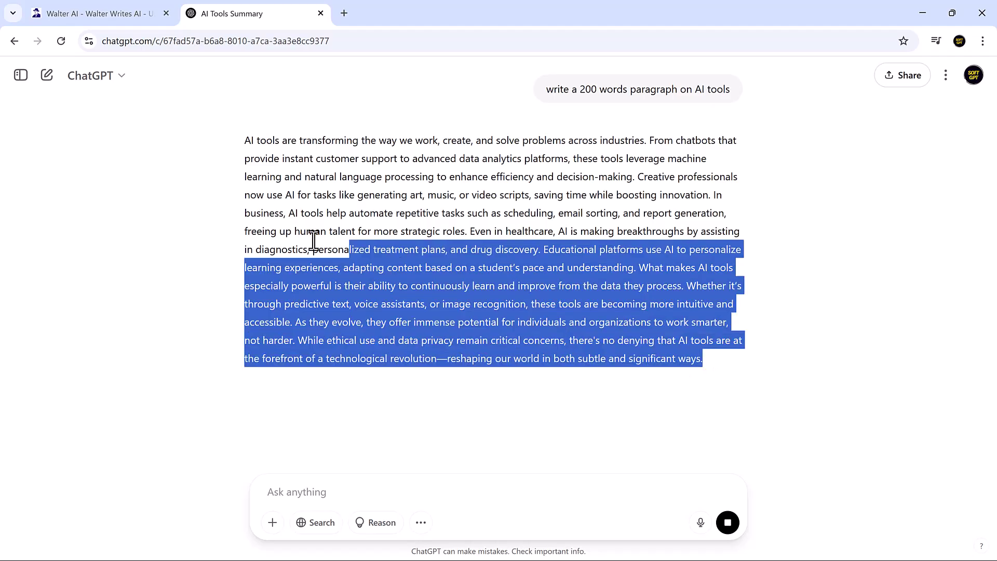
pyautogui.rightClick(262, 138)
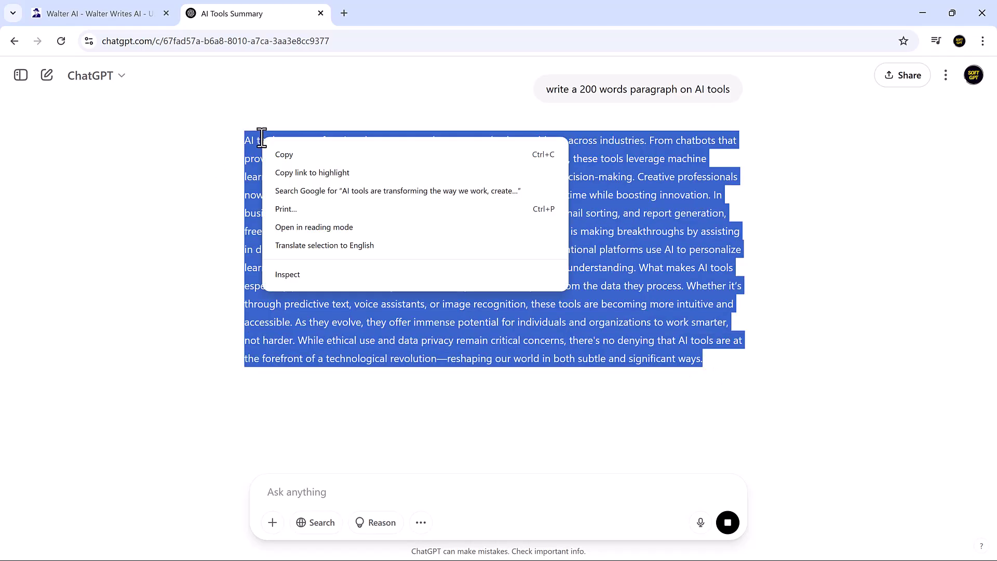
pyautogui.click(292, 156)
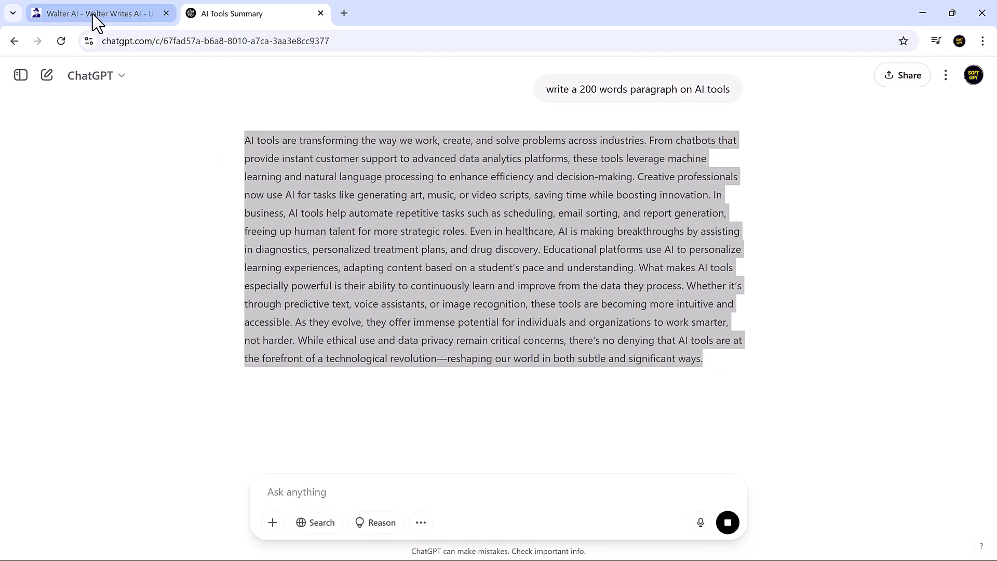
pyautogui.click(93, 14)
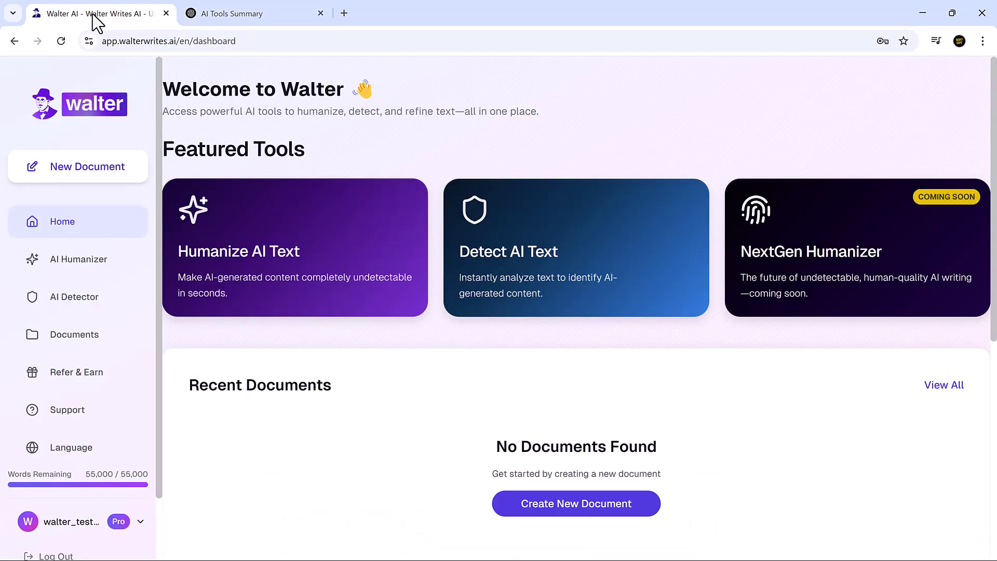
# Step: Scan the pasted ChatGPT paragraph in the AI Content Detector, which flags it highly likely AI
pyautogui.click(561, 245)
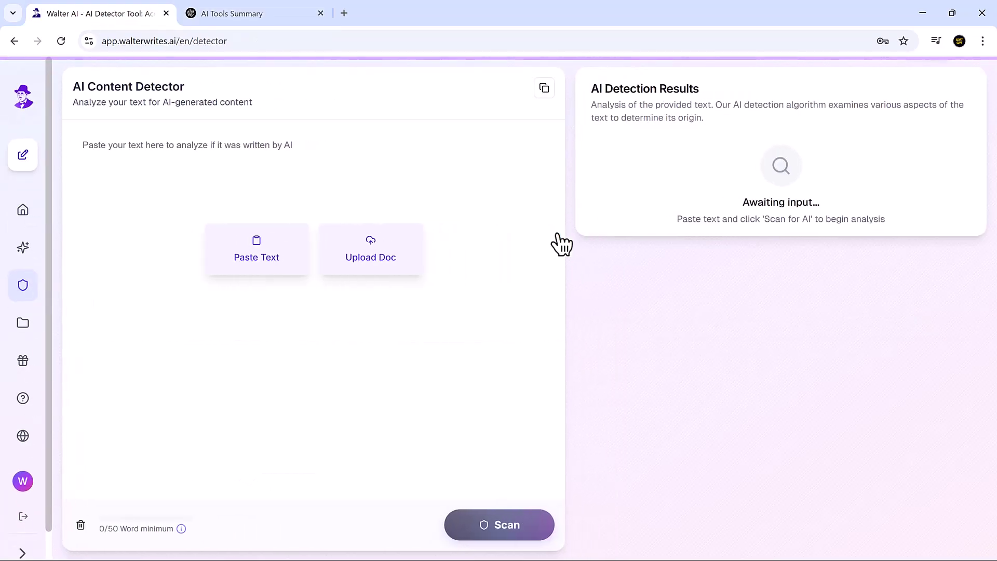
pyautogui.hotkey('ctrl', 'v')
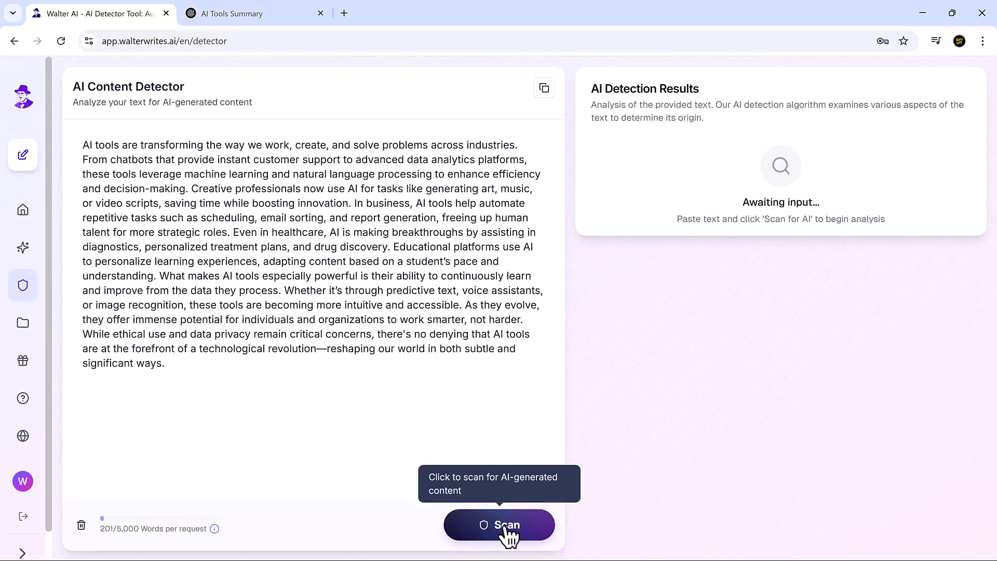
pyautogui.click(504, 528)
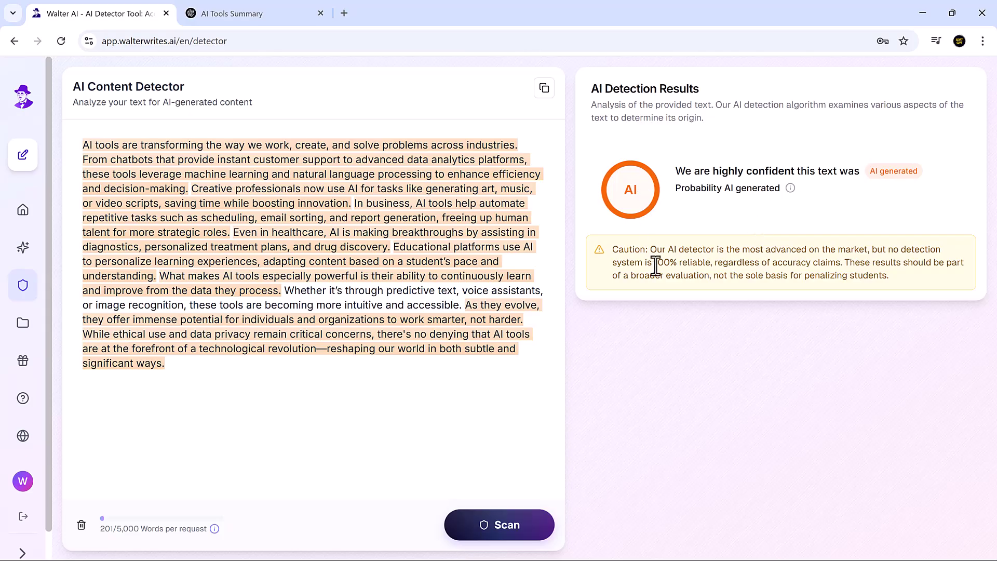
pyautogui.doubleClick(656, 263)
pyautogui.click(764, 220)
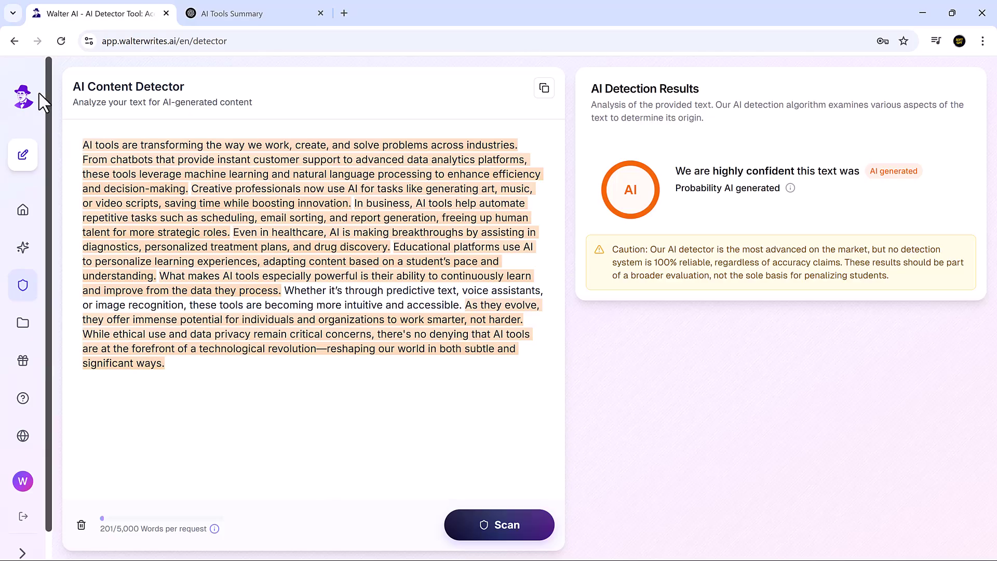
pyautogui.click(15, 42)
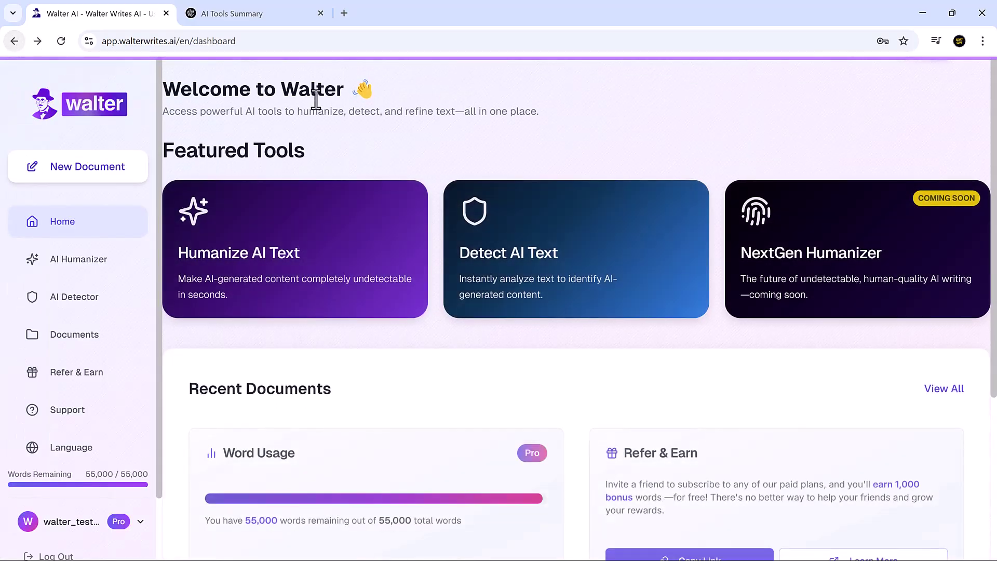
# Step: Paste the ChatGPT paragraph into the Humanize AI Text tool
pyautogui.click(308, 266)
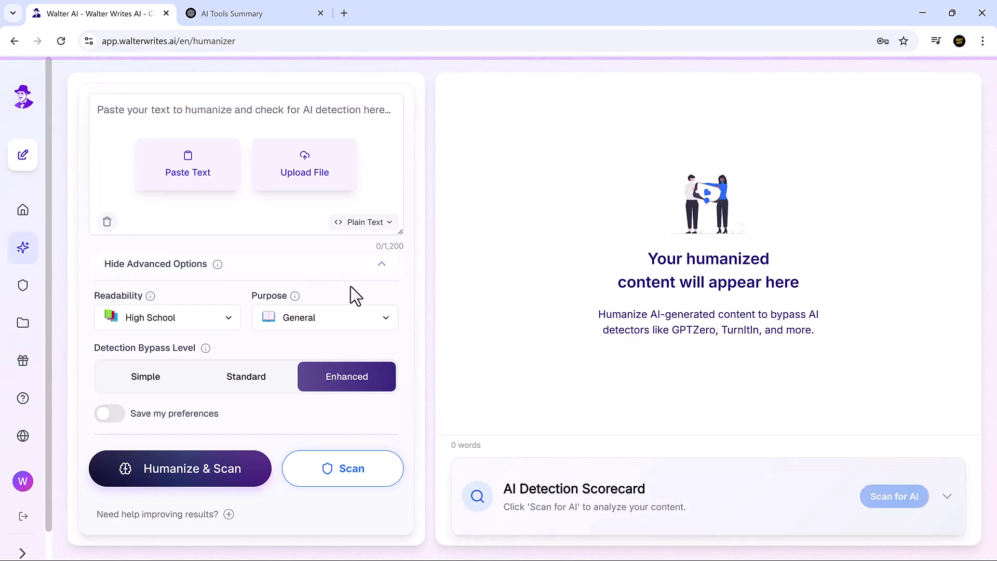
pyautogui.click(247, 110)
pyautogui.hotkey('ctrl', 'v')
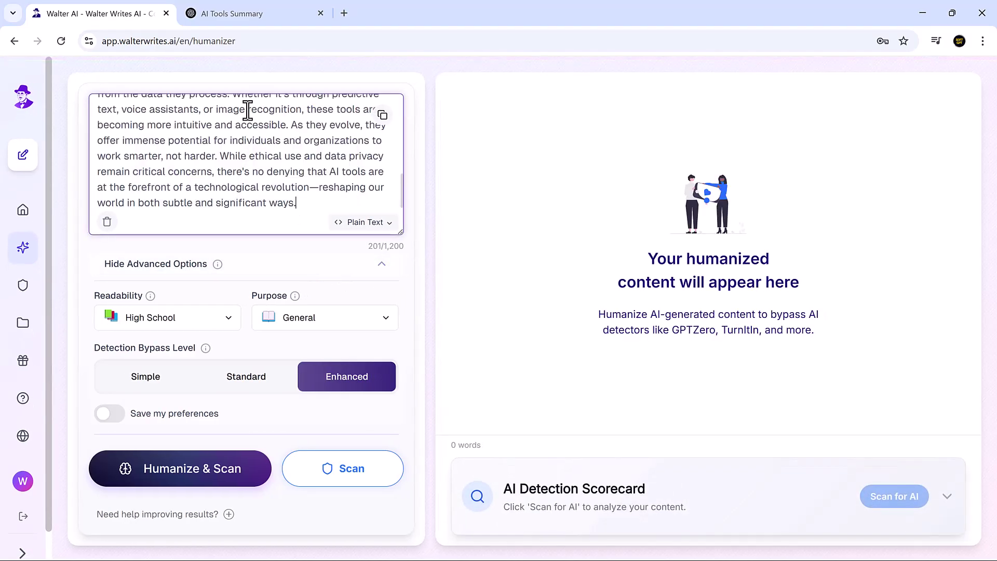
pyautogui.scroll(3, 262, 138)
pyautogui.scroll(2, 262, 139)
pyautogui.scroll(-3, 262, 140)
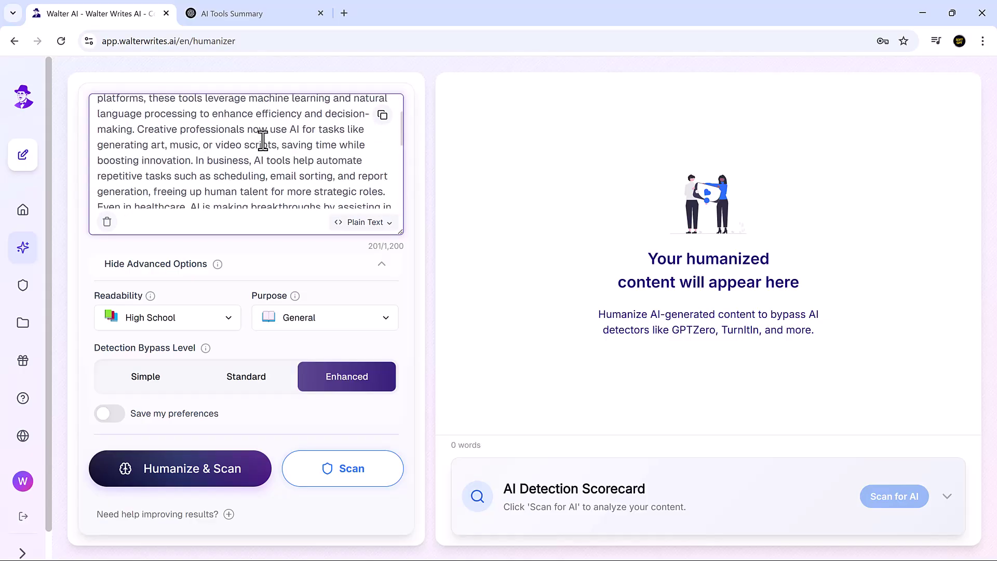
pyautogui.scroll(-2, 262, 140)
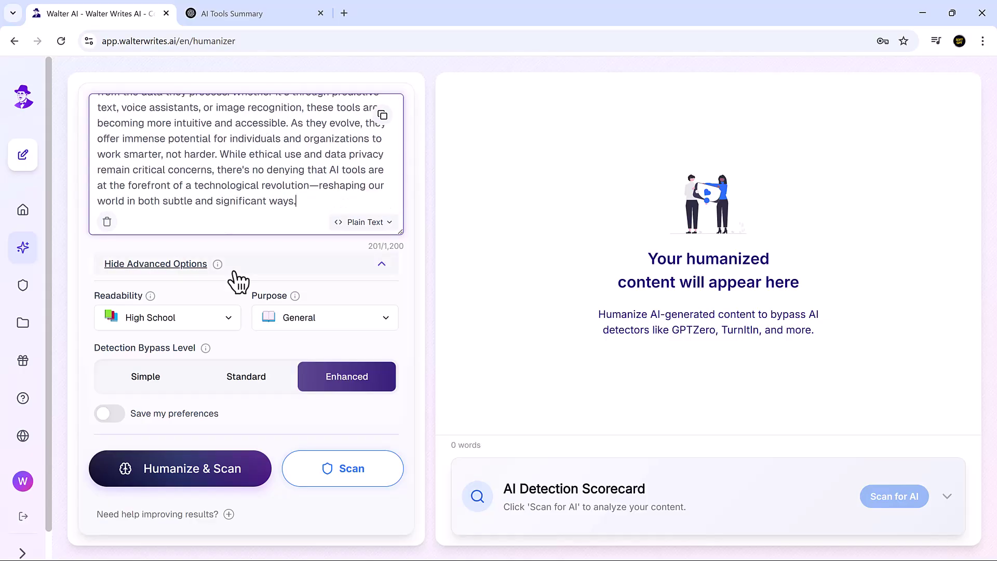
# Step: Set Readability to Doctorate, Purpose to General and bypass level to Standard
pyautogui.click(230, 331)
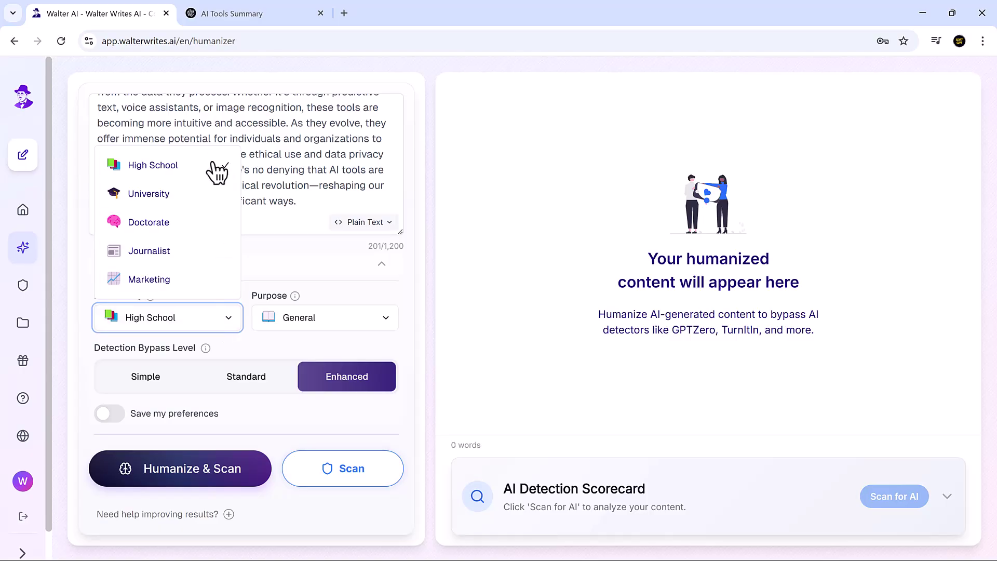
pyautogui.click(207, 230)
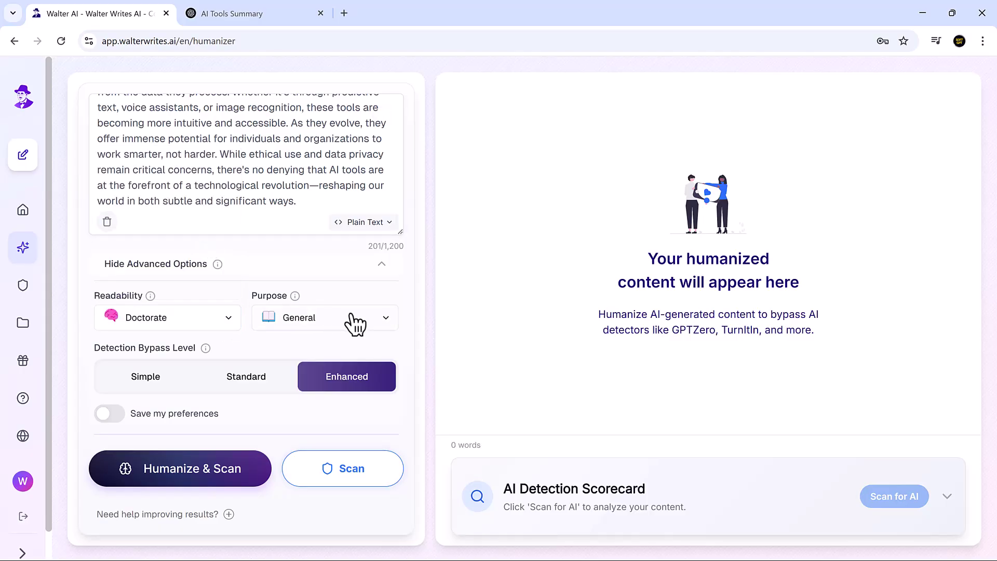
pyautogui.click(373, 321)
pyautogui.click(354, 172)
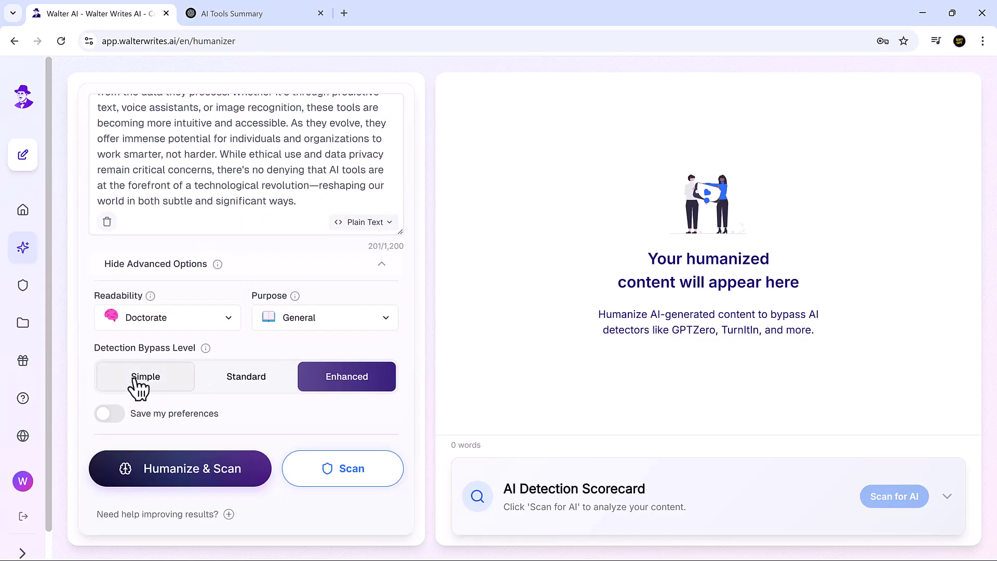
pyautogui.click(169, 377)
pyautogui.click(265, 385)
pyautogui.click(363, 389)
pyautogui.click(264, 386)
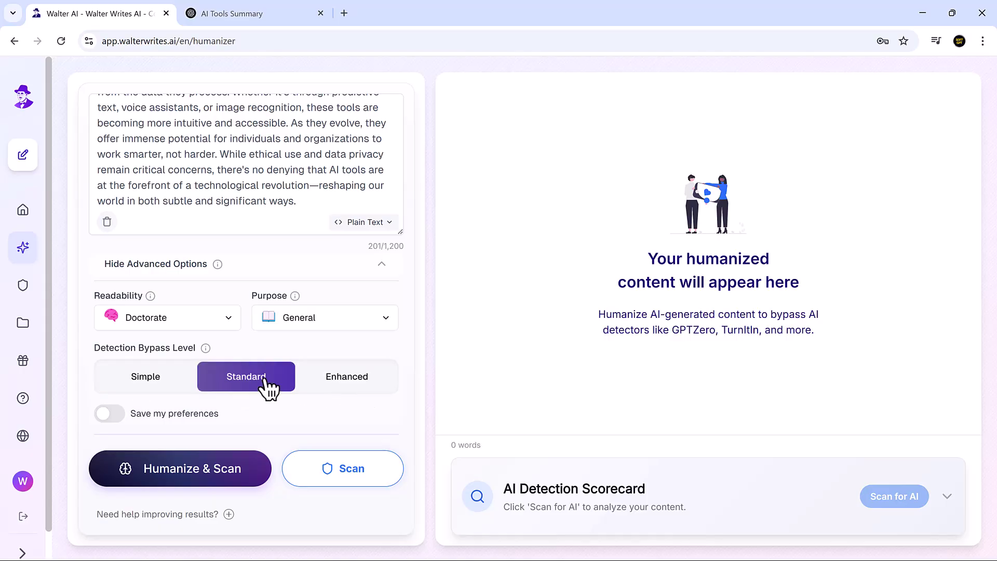
# Step: Humanize & Scan the paragraph and expand External AI Detector Scores, all six rating it Human
pyautogui.click(207, 472)
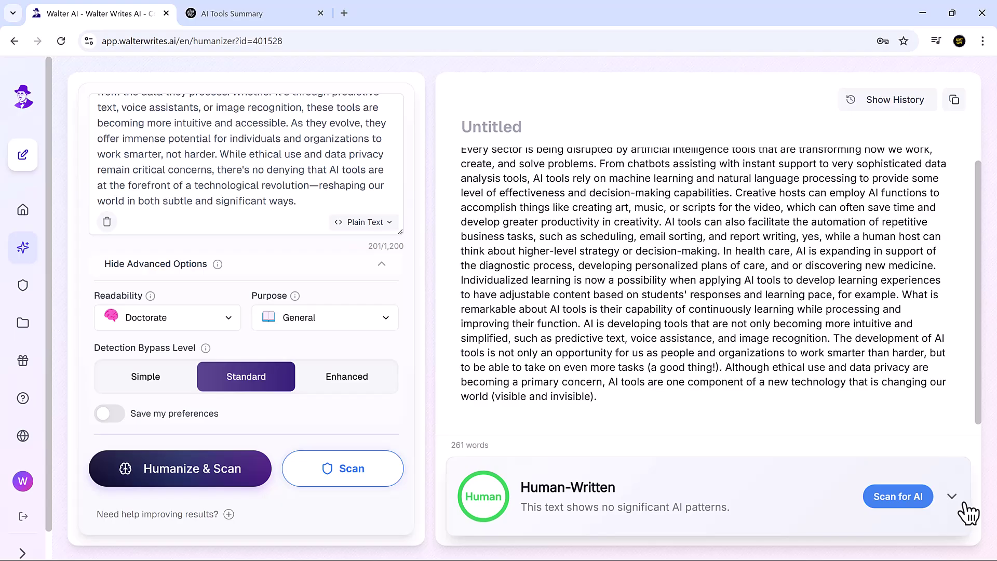
pyautogui.click(951, 496)
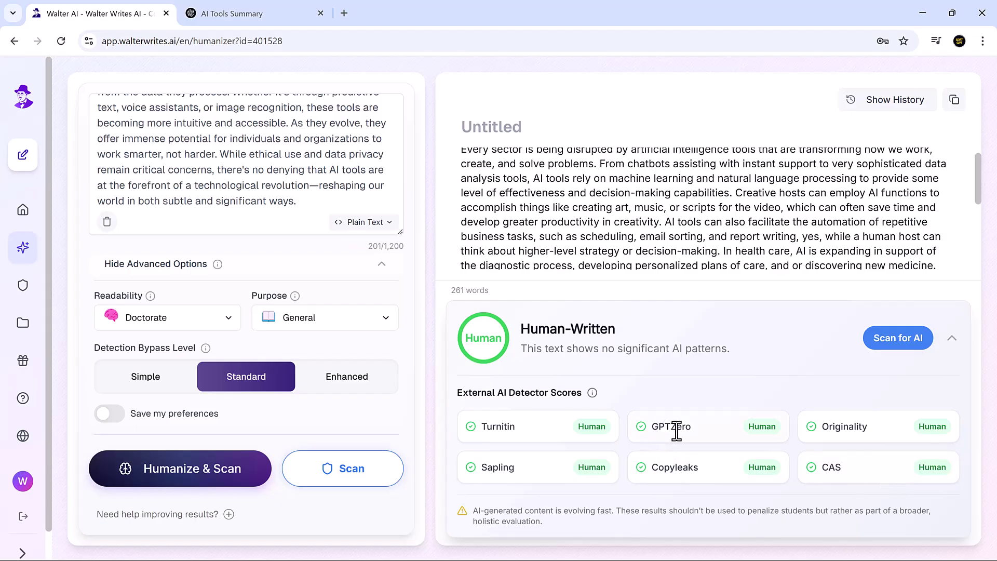
pyautogui.click(344, 14)
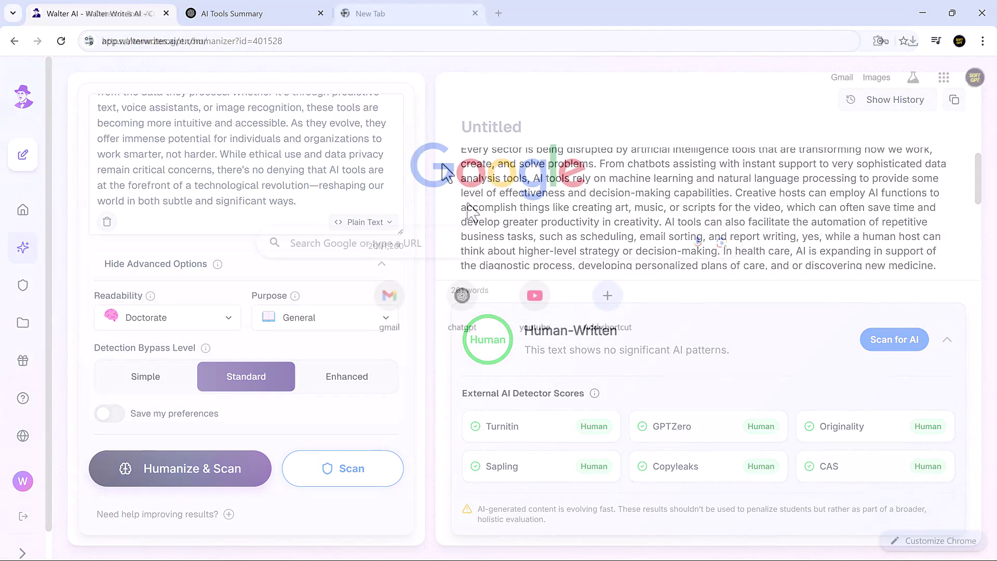
# Step: Run the humanized rewrite through ZeroGPT, which rates it 0% AI, human written
pyautogui.hotkey('ctrl', 'v')
pyautogui.click(438, 41)
pyautogui.press('Return')
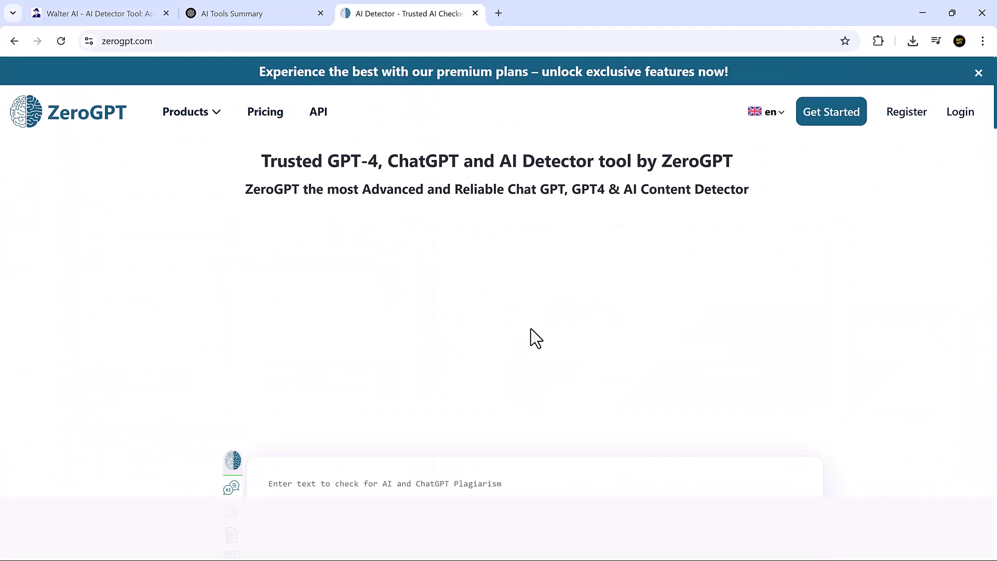
pyautogui.scroll(-3, 530, 329)
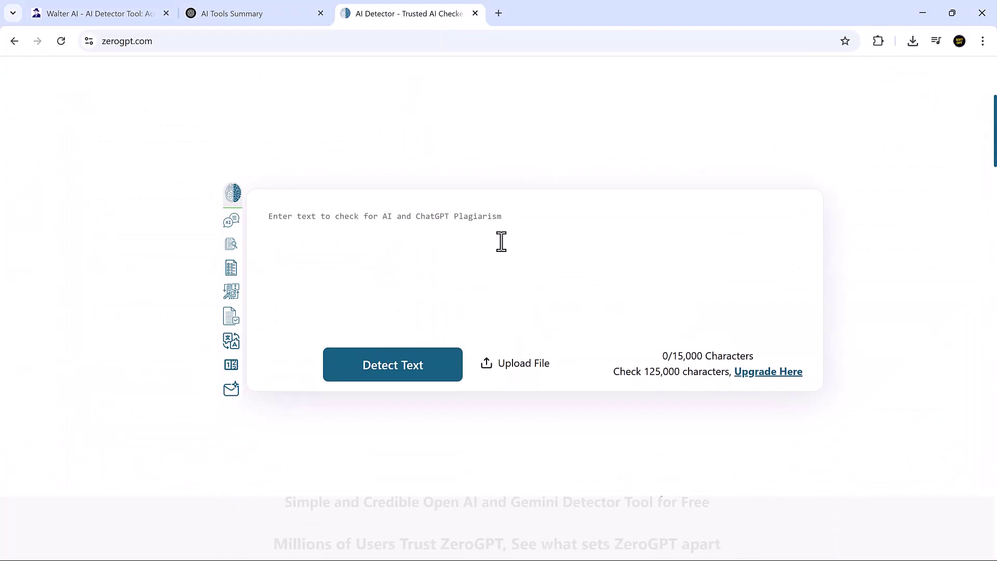
pyautogui.click(501, 241)
pyautogui.hotkey('ctrl', 'v')
pyautogui.click(398, 373)
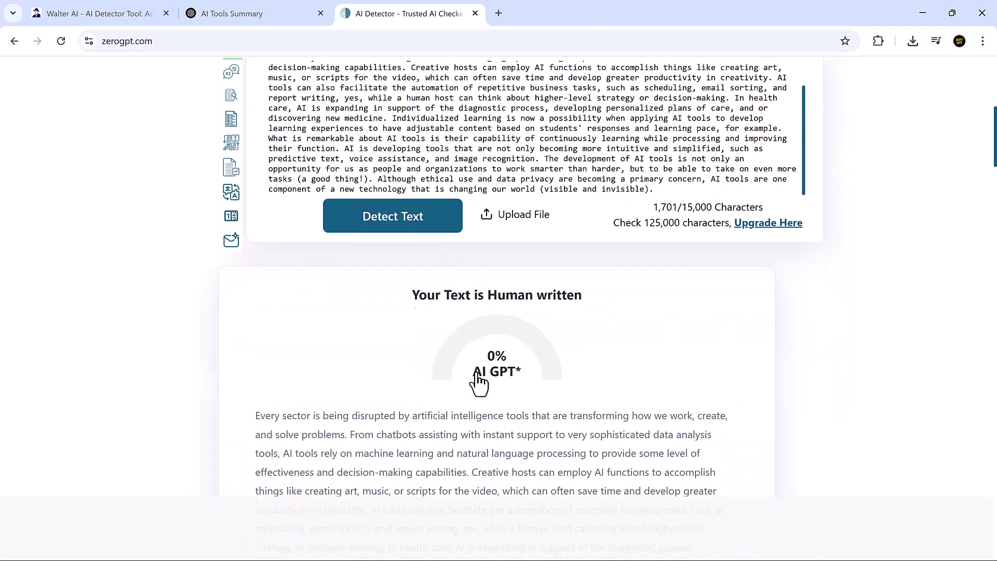
pyautogui.moveTo(417, 156); pyautogui.dragTo(565, 156)
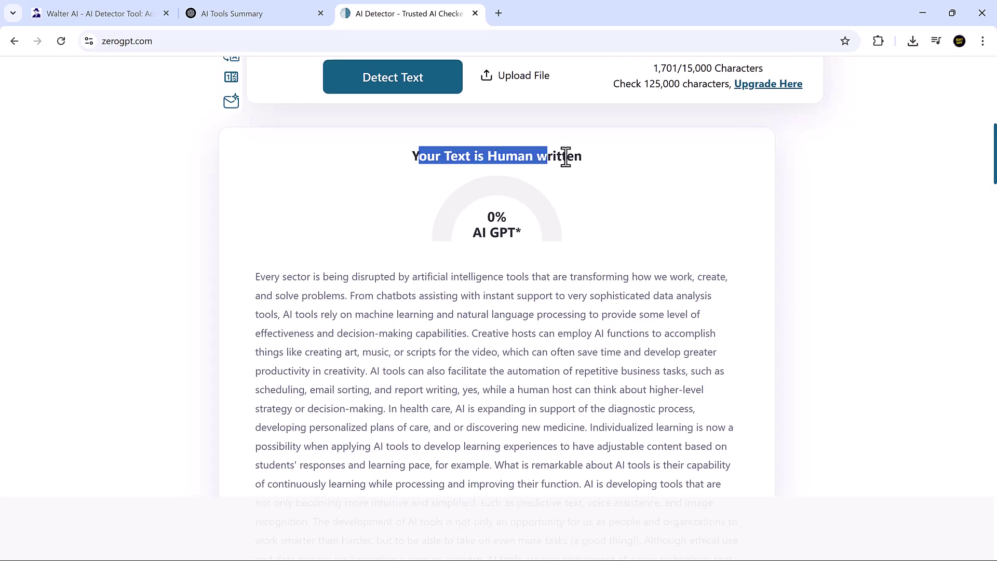
# Step: Replace the Sapling detector's sample text with the humanized paragraph
pyautogui.click(602, 216)
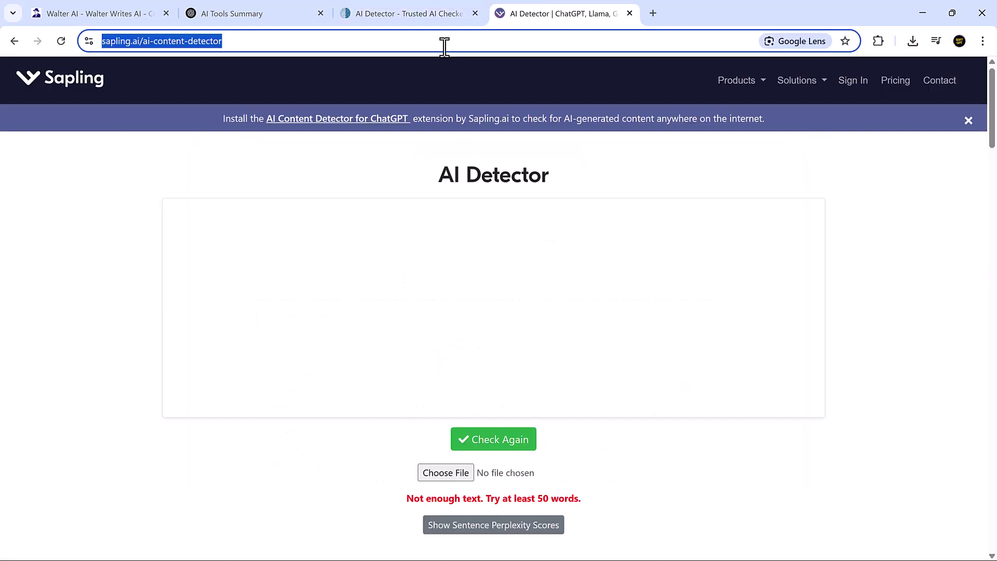
pyautogui.press('Return')
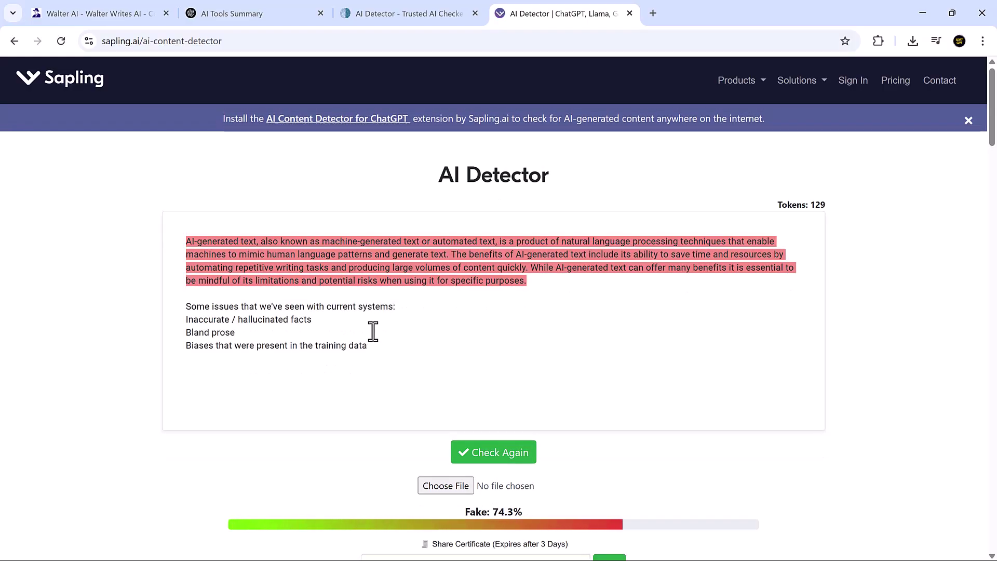
pyautogui.moveTo(359, 346); pyautogui.dragTo(173, 248)
pyautogui.hotkey('ctrl', 'v')
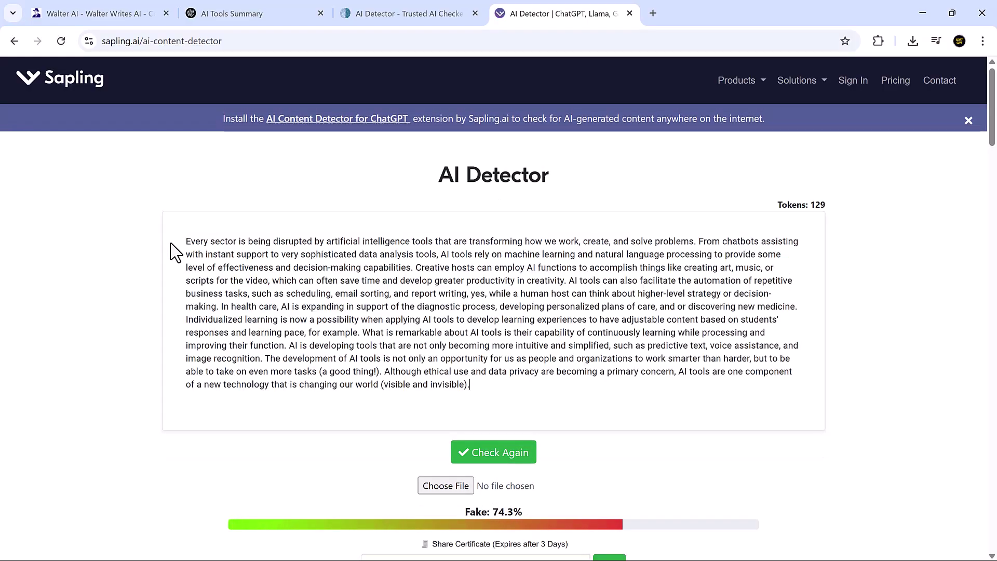